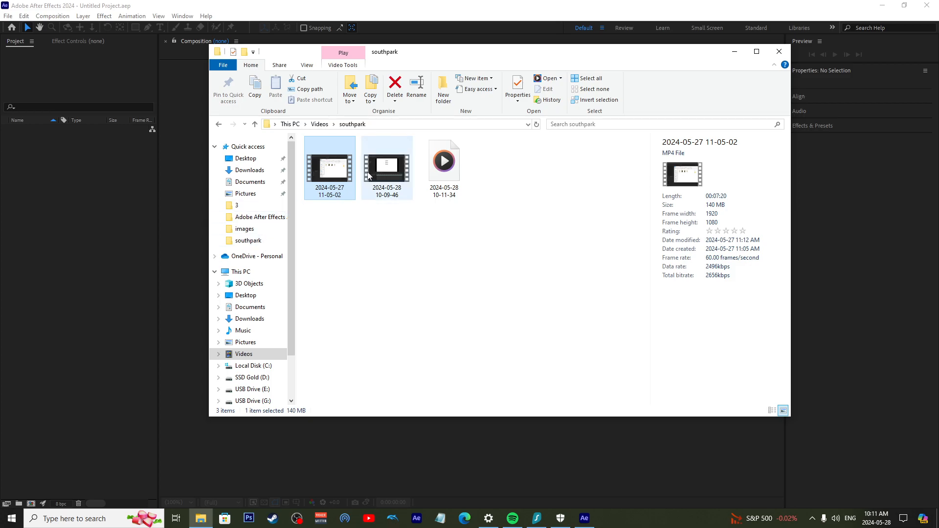
drag(330, 168, 87, 198)
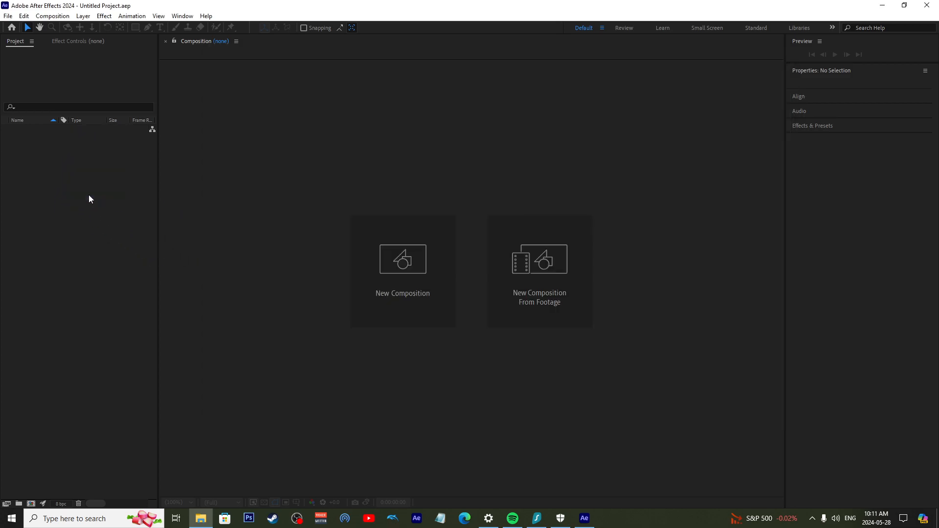
click(65, 155)
double_click(54, 184)
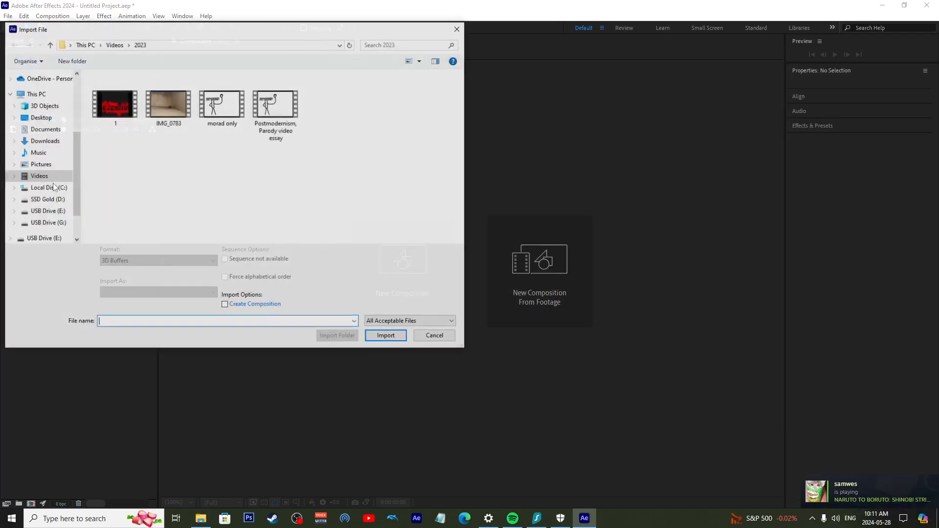
click(220, 105)
double_click(220, 105)
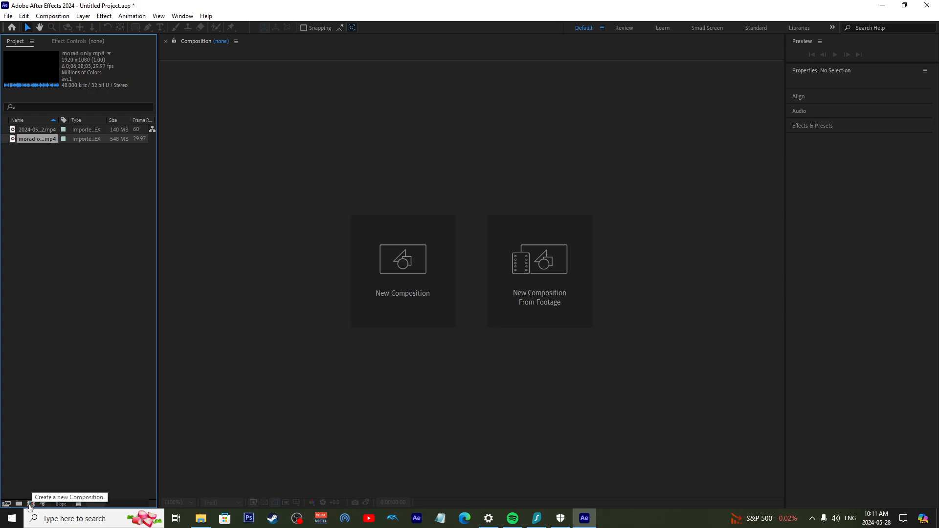
click(27, 131)
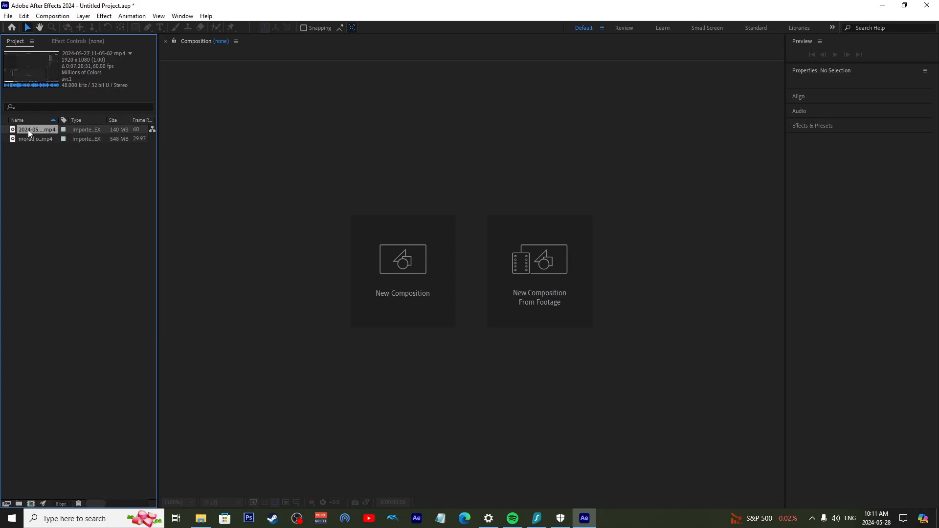
drag(21, 304, 7, 503)
drag(266, 385, 582, 386)
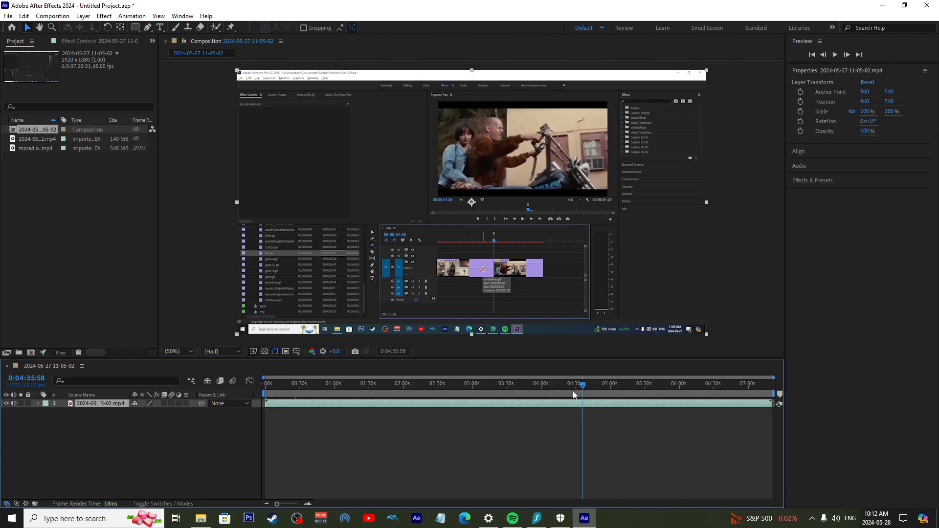
click(249, 405)
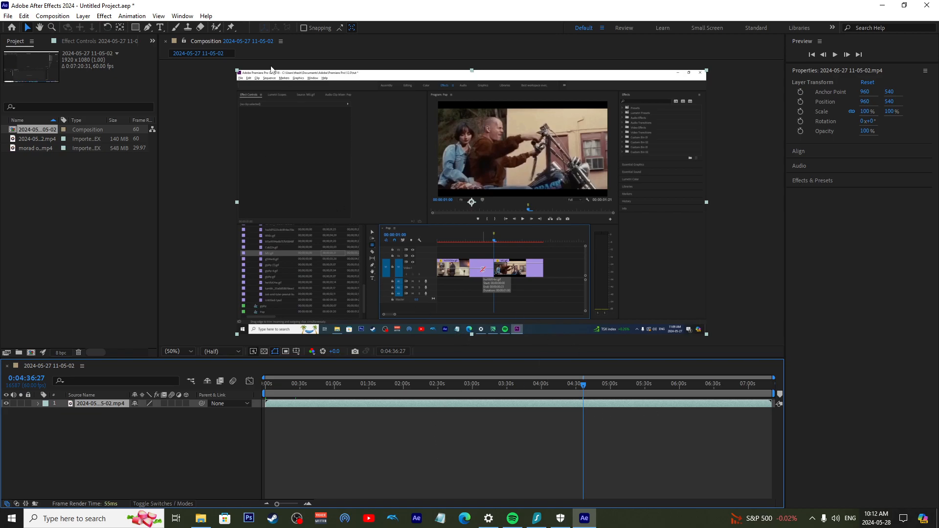
Set the composition's duration to 0:10:00:00
right_click(202, 44)
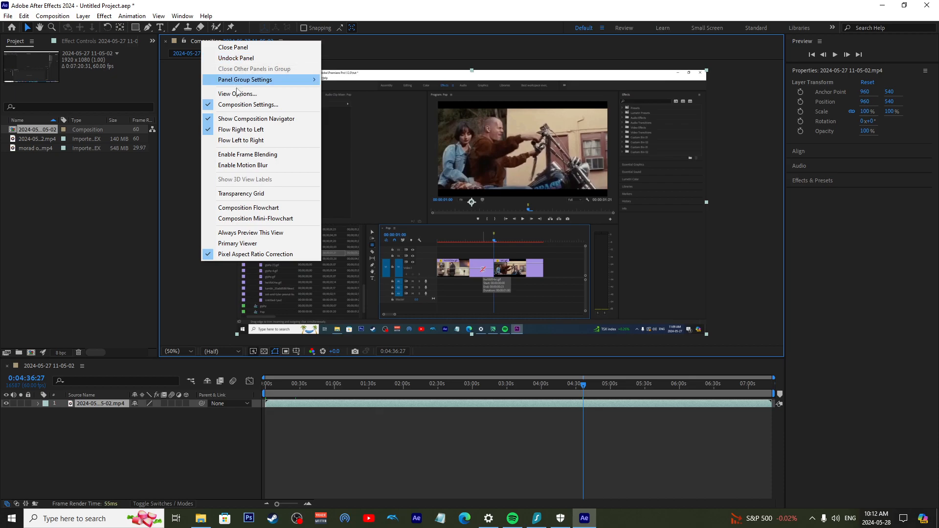
click(247, 105)
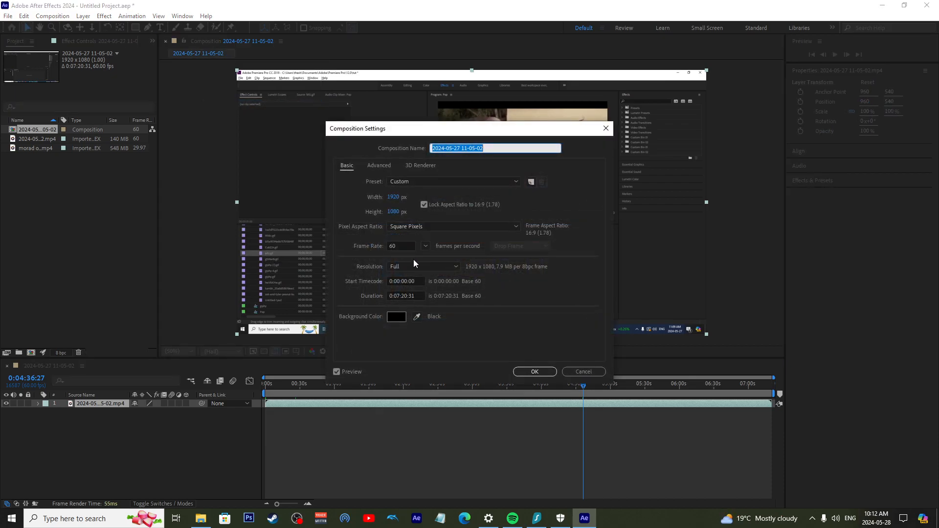
click(413, 295)
text(1)
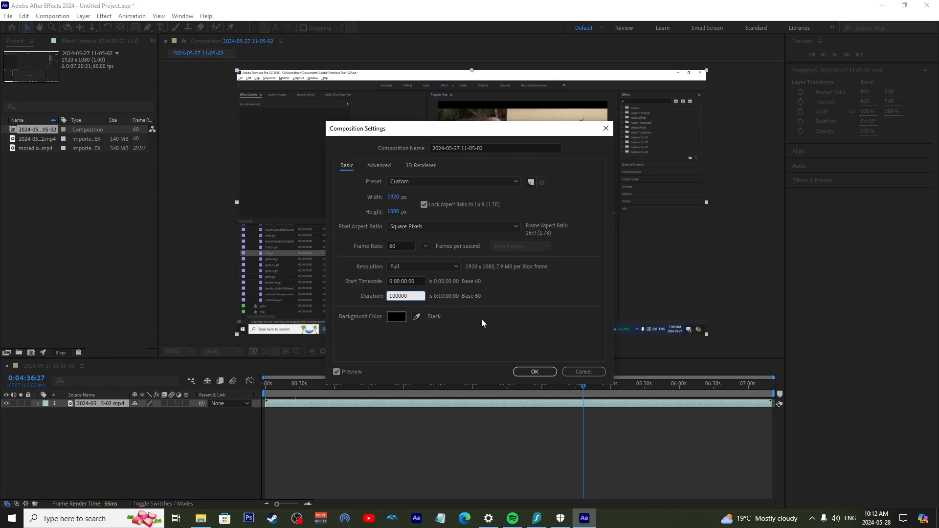
text(00000)
click(535, 371)
Examine the lengthened timeline past the end of the clip and back to its start at different zoom levels
drag(623, 395, 708, 404)
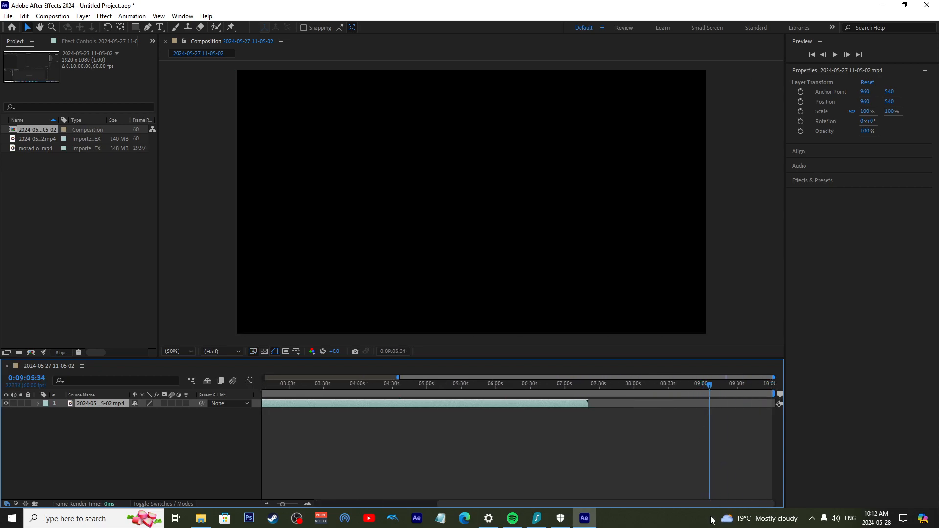
drag(701, 503, 577, 505)
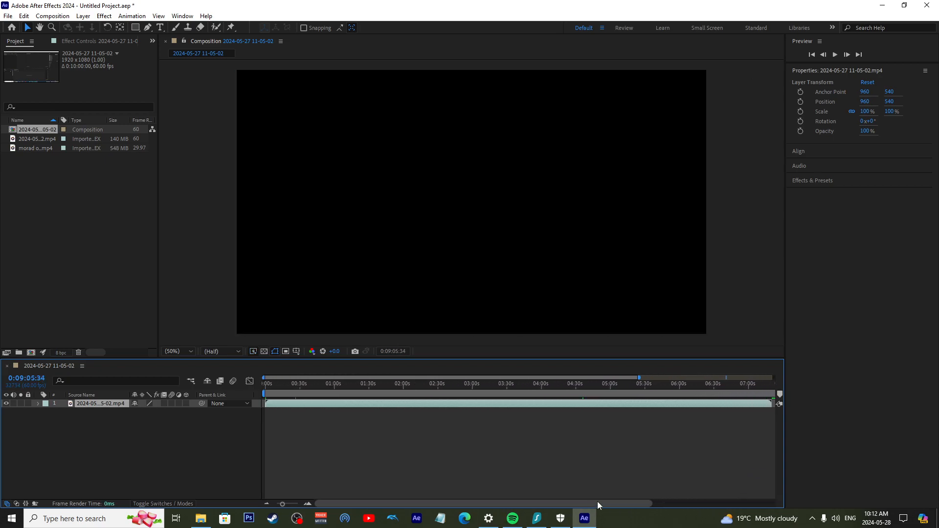
click(307, 504)
click(307, 504)
click(307, 504)
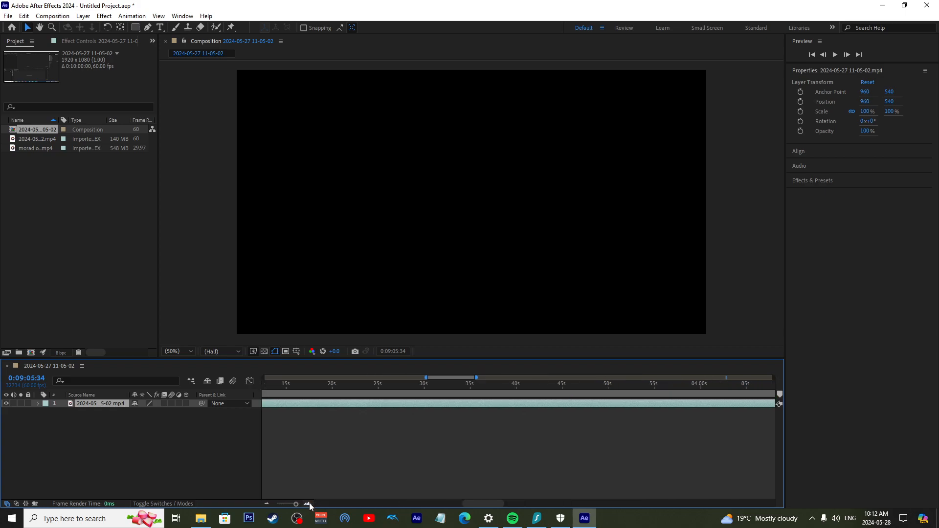
click(269, 505)
click(269, 504)
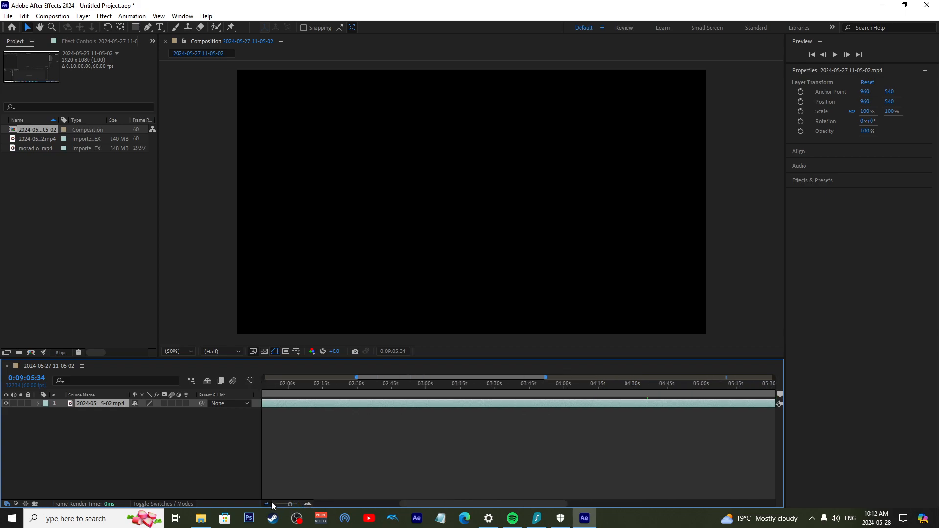
click(268, 505)
click(269, 504)
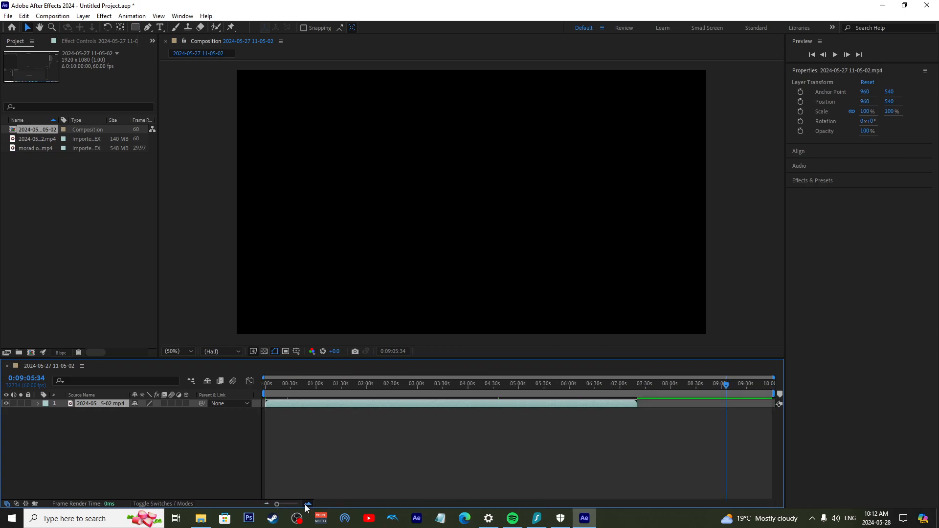
click(307, 504)
drag(524, 504, 455, 505)
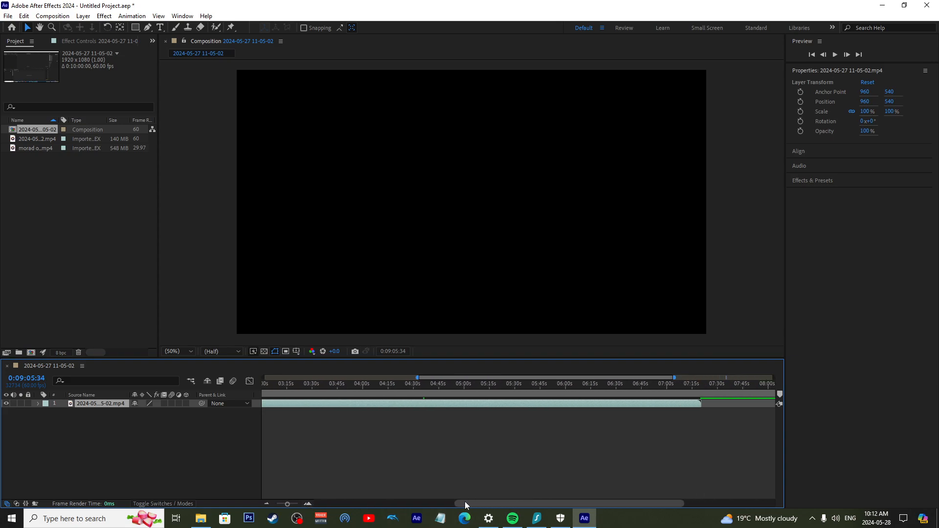
drag(684, 502, 430, 488)
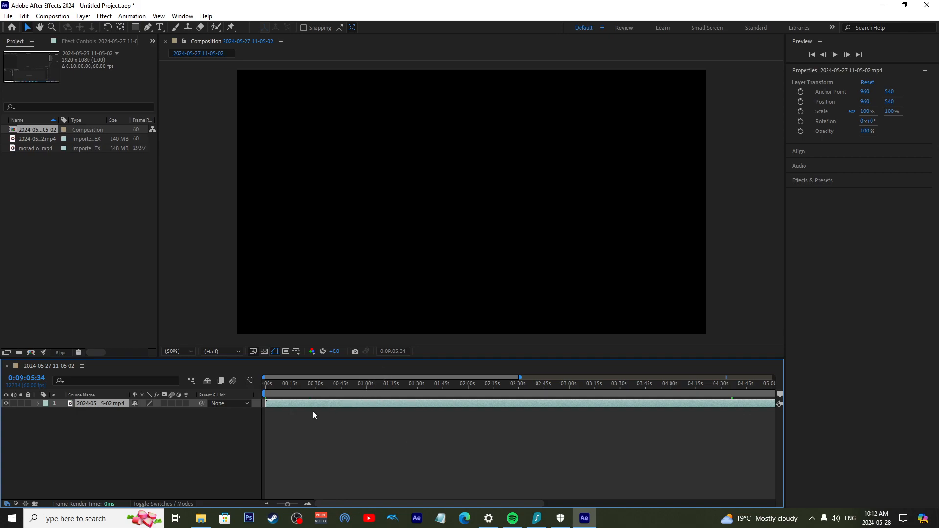
Open morad only.mp4 in the footage viewer and trim it from 0;01;47;02 to 0;02;42;11
click(34, 142)
click(35, 149)
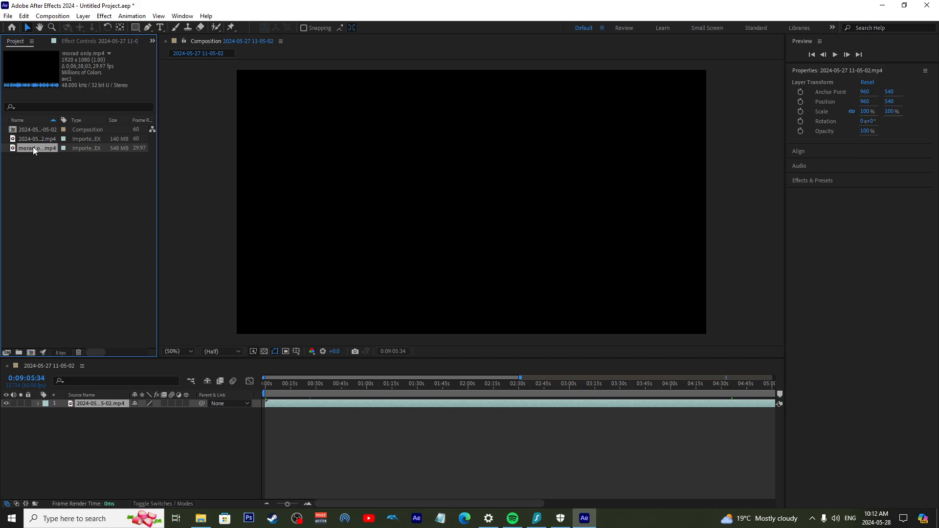
double_click(34, 147)
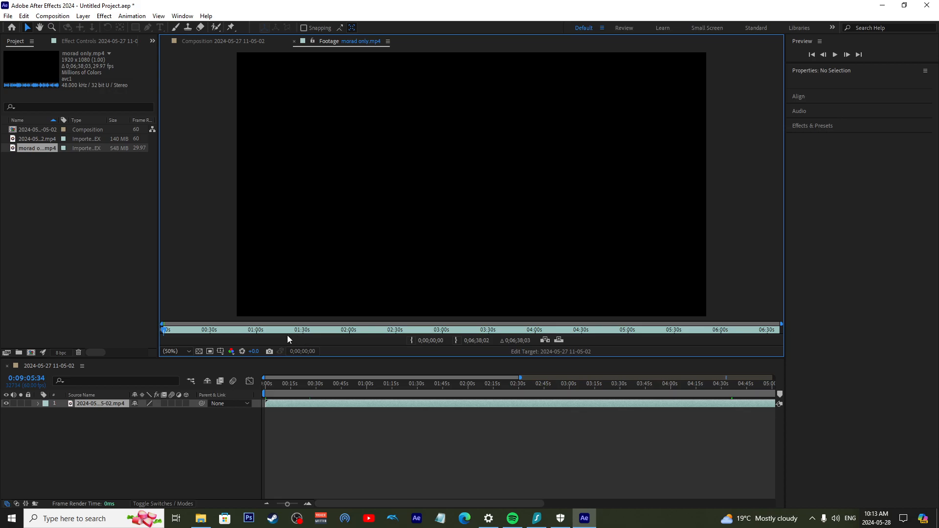
drag(164, 332, 329, 335)
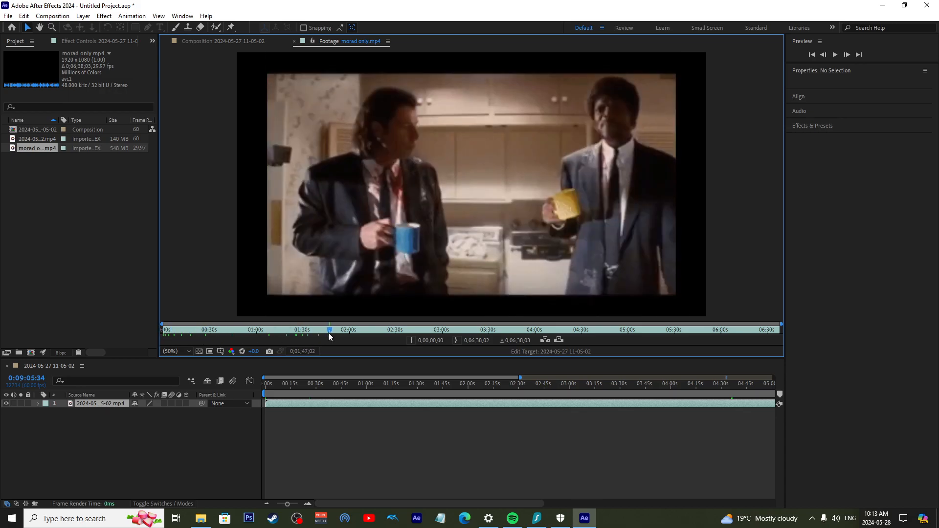
click(411, 340)
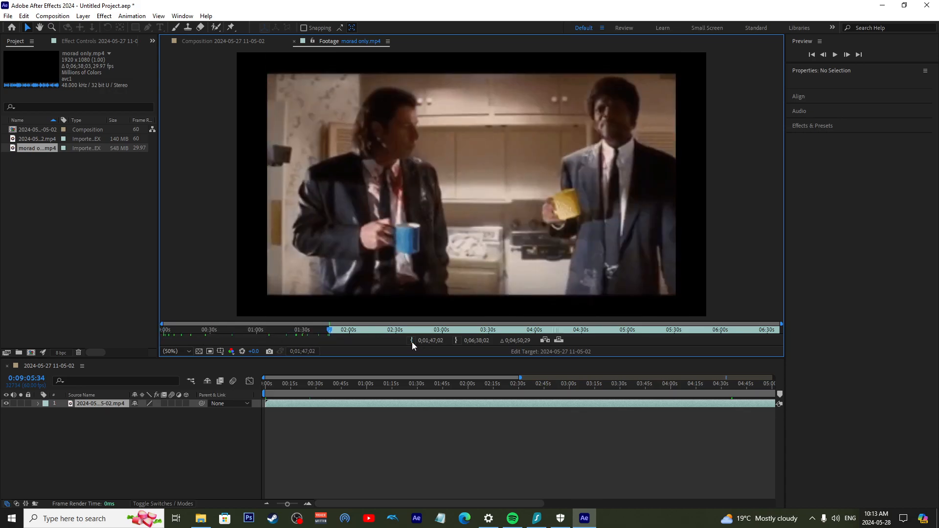
click(415, 330)
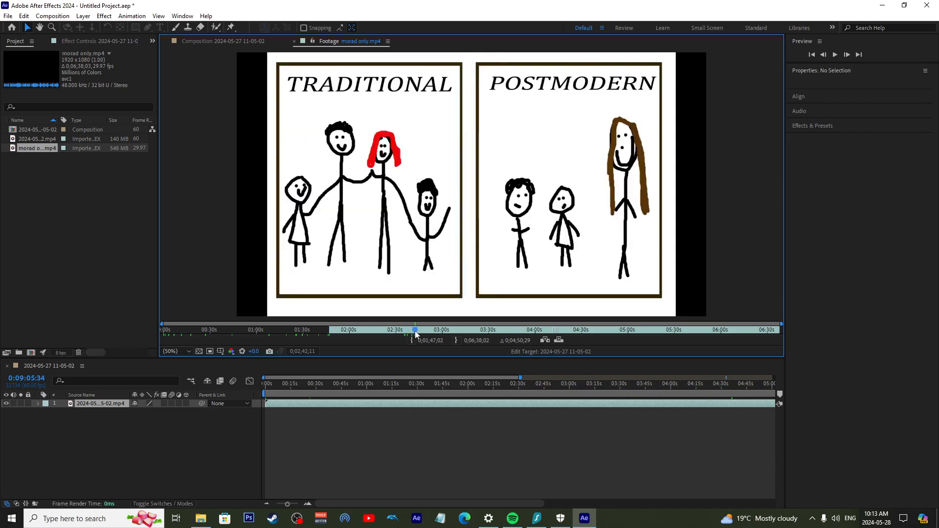
click(456, 341)
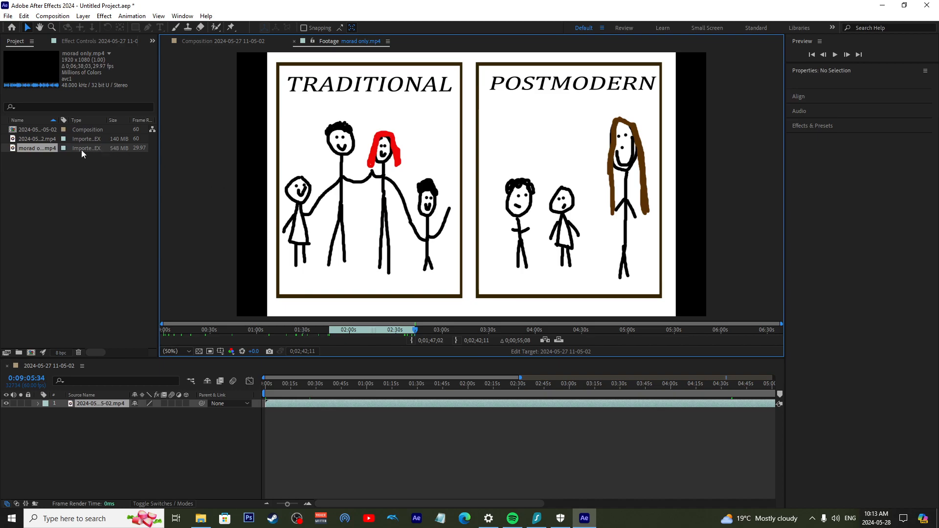
Add the trimmed morad only.mp4 clip to the timeline starting at about 1:35 and place its layer above the screen recording
drag(33, 149, 472, 416)
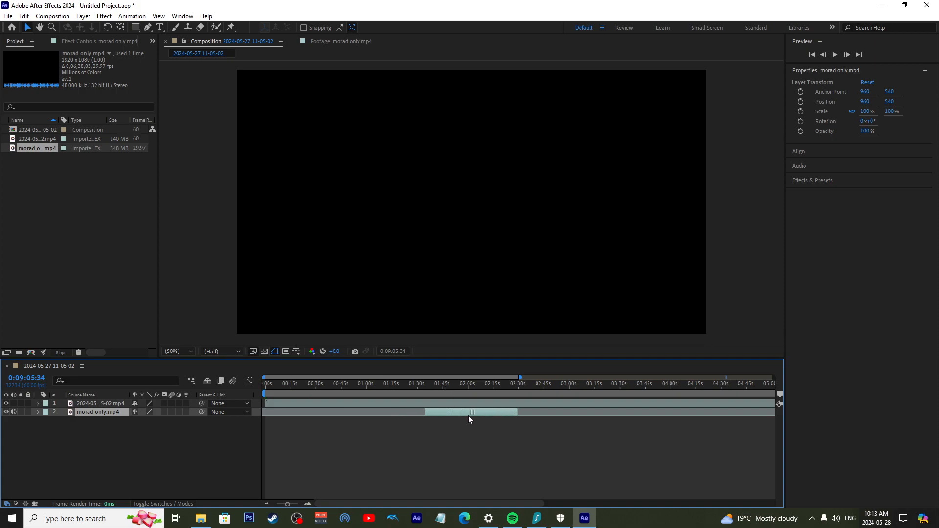
drag(369, 386, 468, 386)
drag(100, 412, 95, 400)
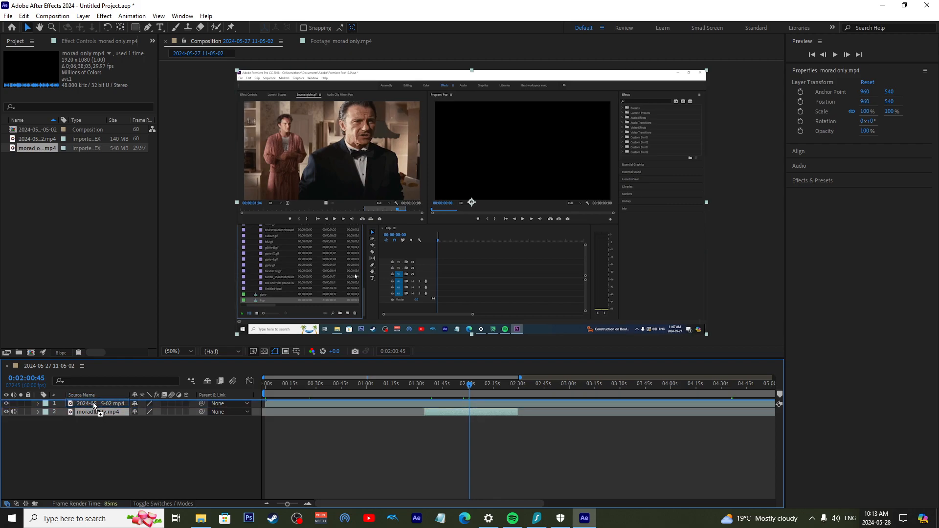
Extend the end of the morad only.mp4 layer to about 2:45 and scrub back to 0:02:14:57
drag(471, 385, 514, 392)
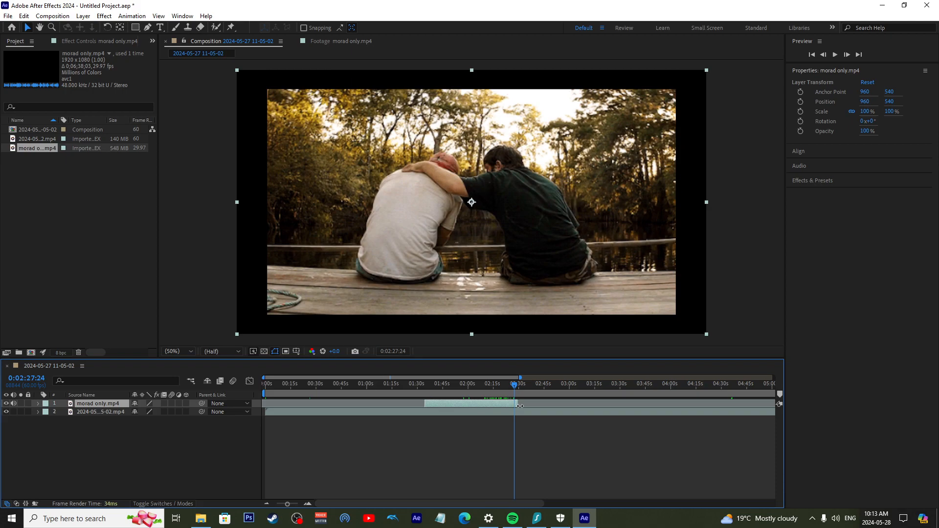
drag(518, 403, 566, 404)
click(519, 386)
drag(521, 388, 492, 393)
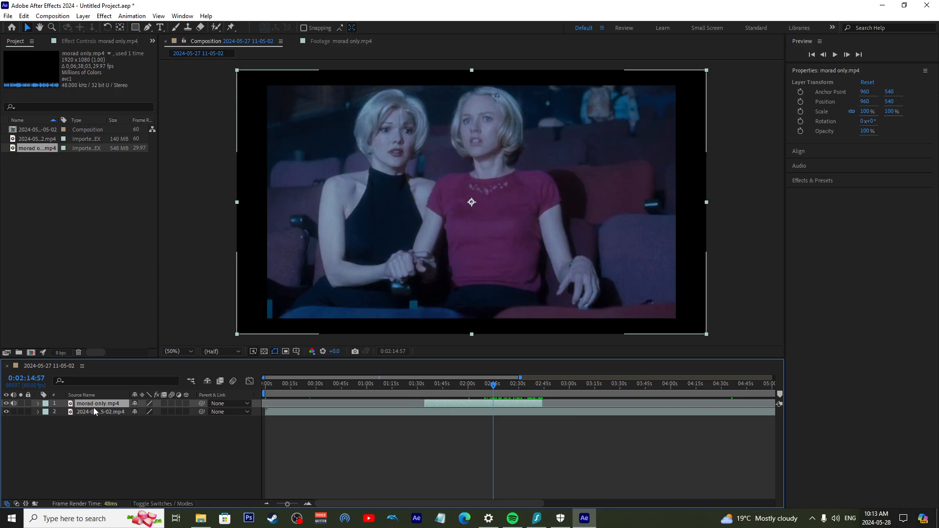
Expand the Transform properties of the morad only.mp4 layer in the timeline
click(38, 404)
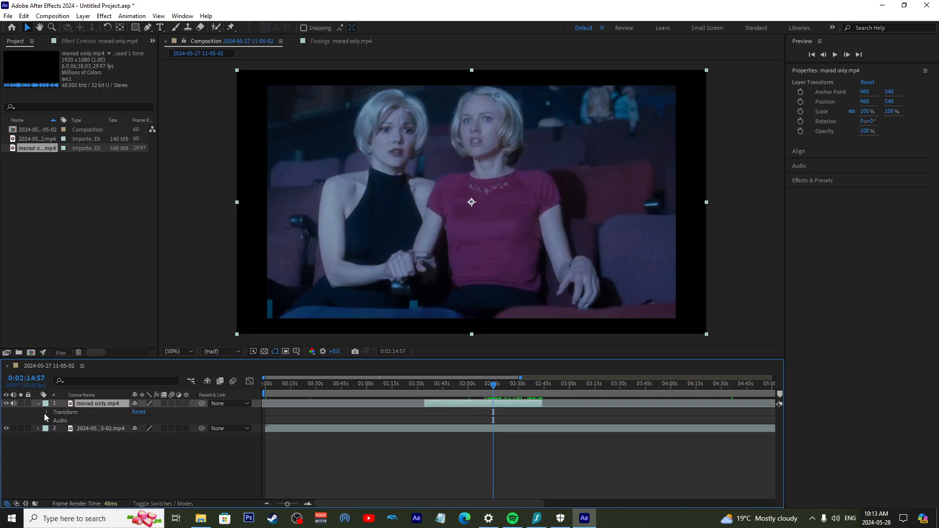
click(59, 414)
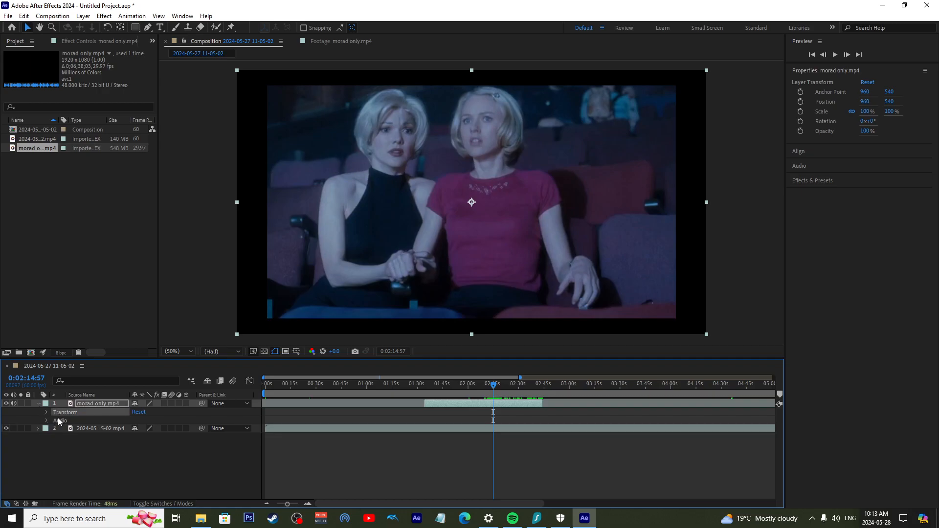
click(56, 420)
click(62, 414)
click(47, 412)
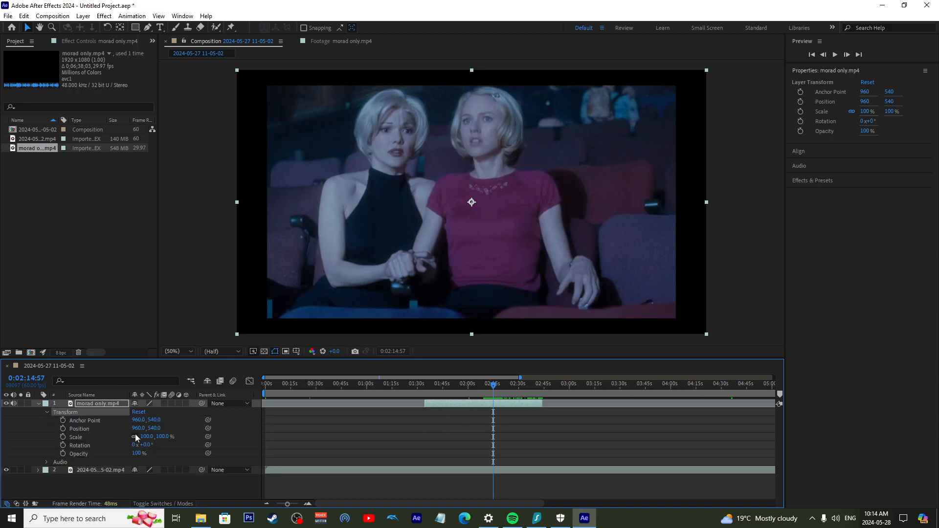
Set the morad only.mp4 layer's position to 1070, 612, scale to 206%, rotation to 100° and opacity to 78%
mouse_move(534, 385)
mouse_down()
mouse_move(554, 388)
mouse_move(520, 390)
mouse_move(545, 393)
mouse_up()
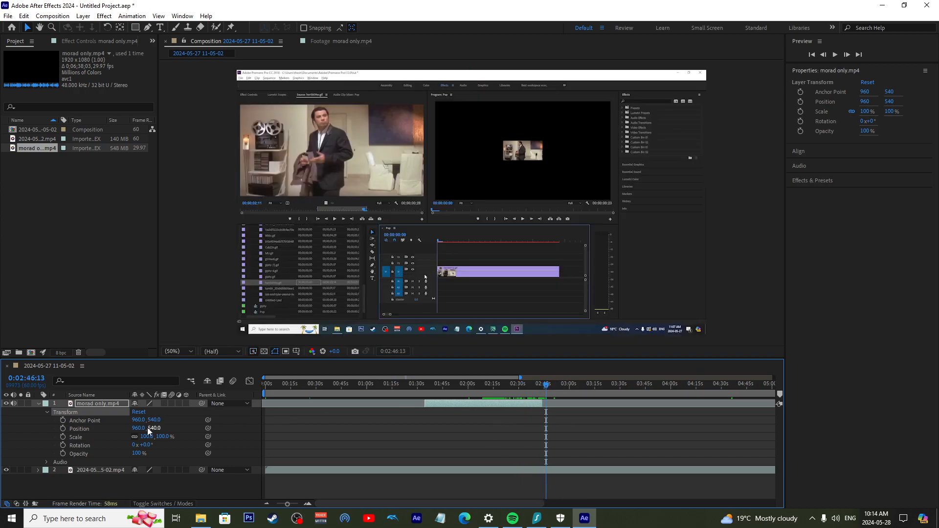
drag(139, 429, 193, 444)
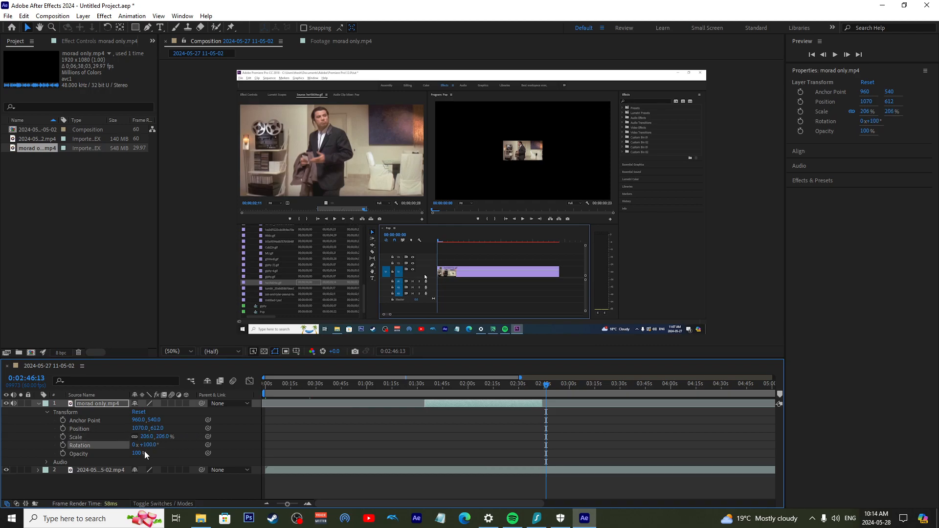
drag(138, 453, 127, 453)
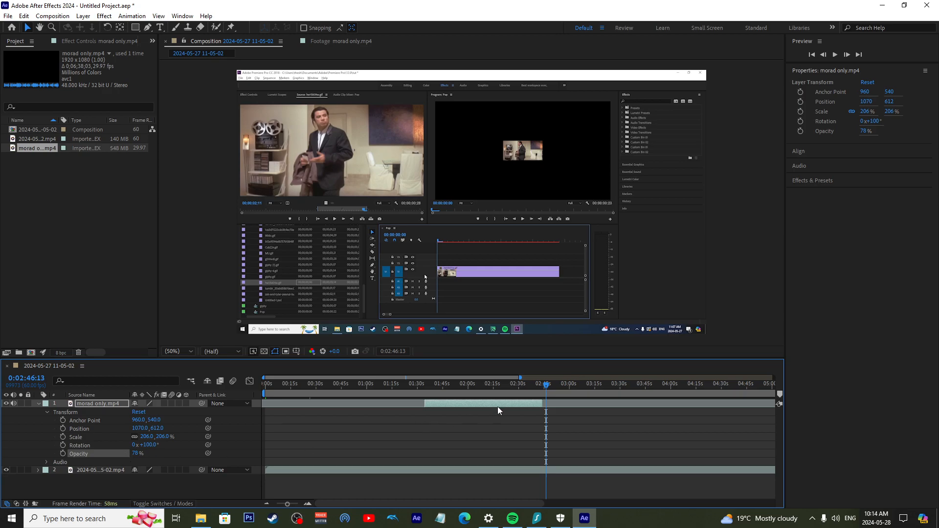
Preview the transformed morad only.mp4 layer at 0:02:23:21 and reset all its Transform properties
drag(554, 388, 551, 388)
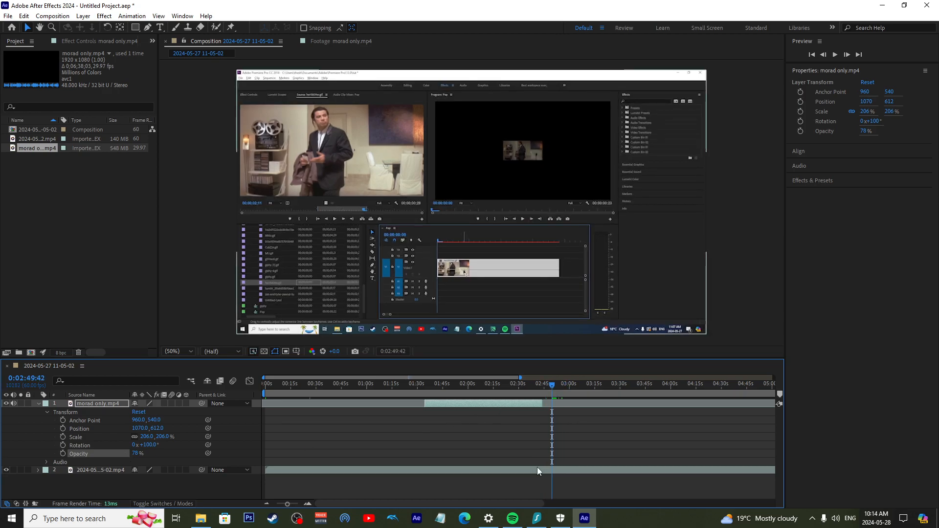
click(536, 469)
click(562, 402)
click(555, 390)
drag(552, 394, 507, 394)
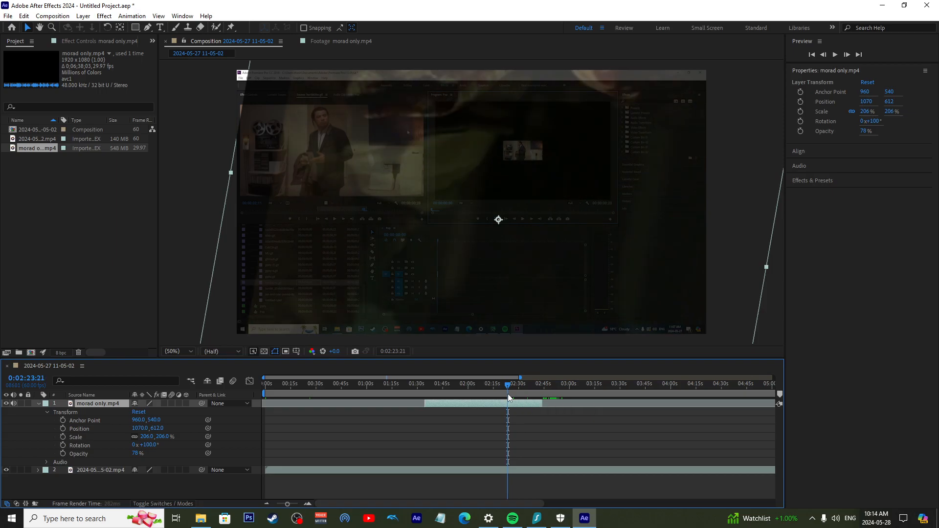
click(143, 415)
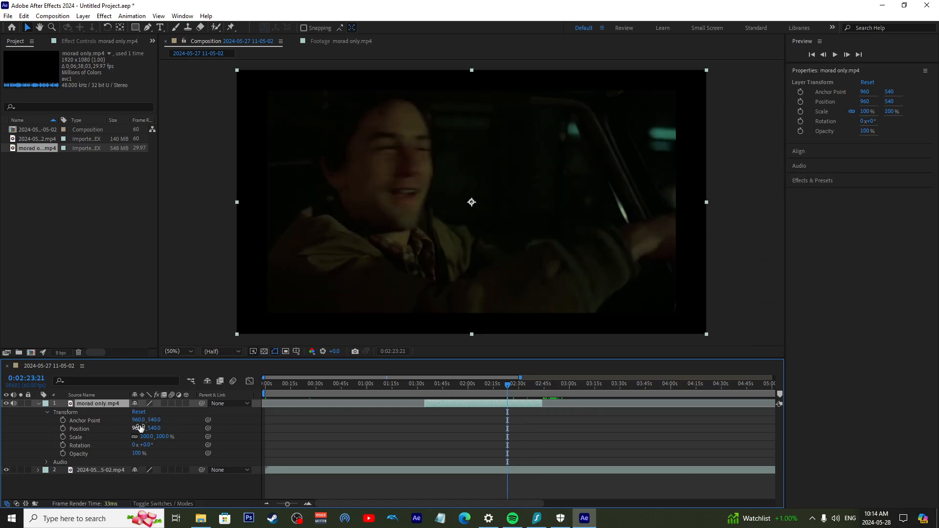
Set the morad only.mp4 layer's X position to 817, its scale to 180% and its rotation to 73°
drag(138, 428, 77, 440)
mouse_move(161, 437)
mouse_down()
mouse_move(211, 434)
mouse_move(167, 443)
mouse_move(179, 439)
mouse_up()
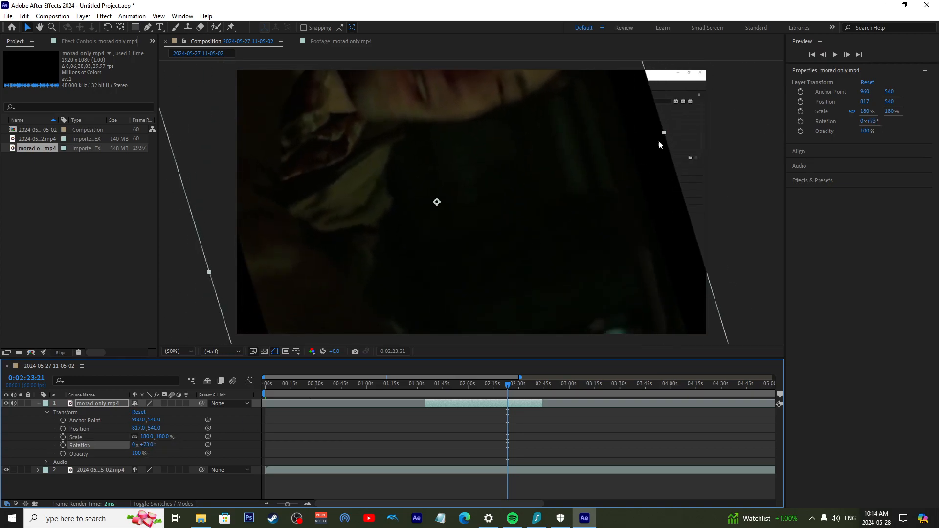
Move, stretch and rotate the morad only.mp4 layer freehand in the composition view, and reset all its Transform properties
drag(584, 204, 590, 237)
drag(669, 170, 595, 212)
drag(515, 273, 552, 185)
click(107, 27)
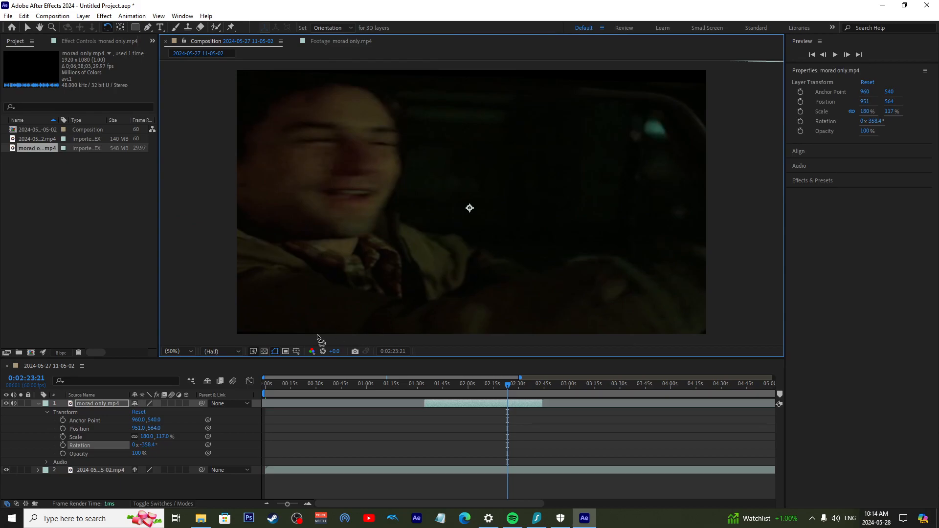
click(142, 412)
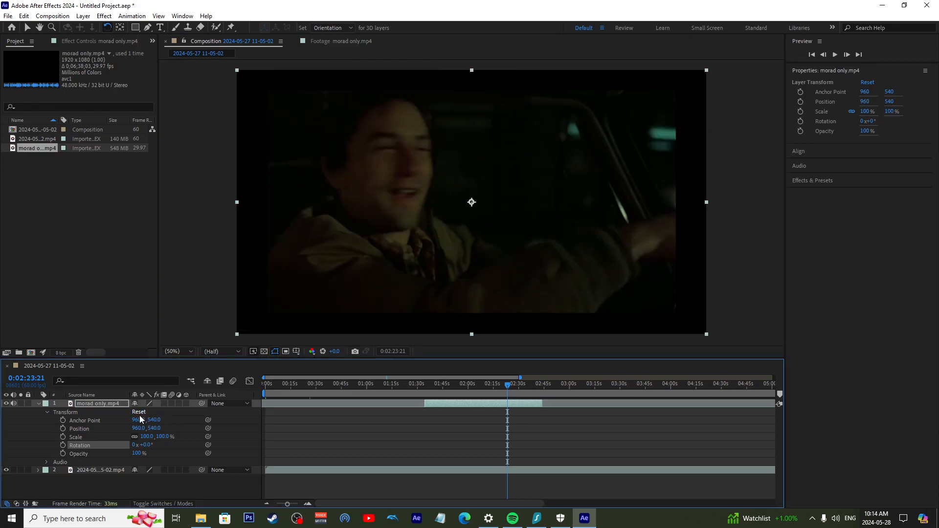
Collapse the morad only.mp4 layer's properties and move the playhead back to 0:01:38:27
click(39, 404)
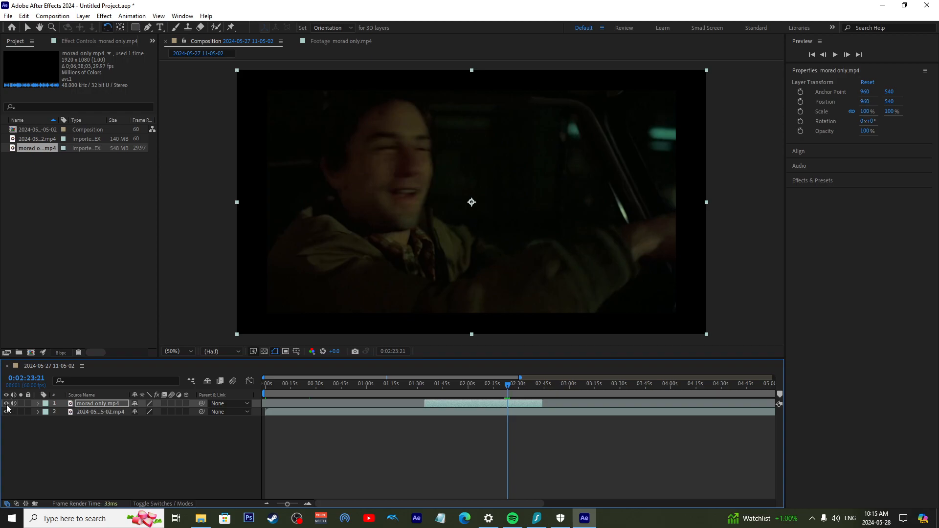
click(380, 413)
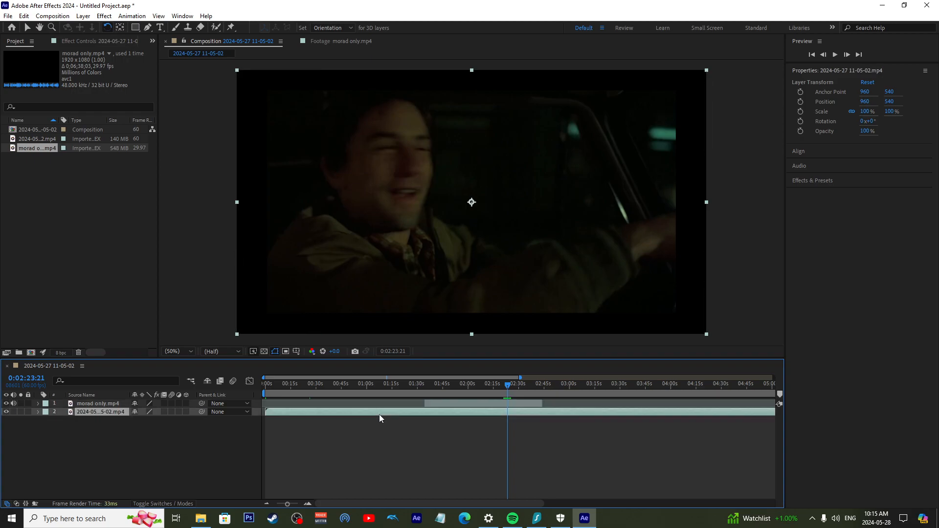
click(409, 386)
mouse_move(434, 386)
mouse_down()
mouse_move(418, 388)
mouse_move(432, 389)
mouse_up()
Hide the morad only.mp4 layer to reveal the footage beneath, and show it again
click(109, 404)
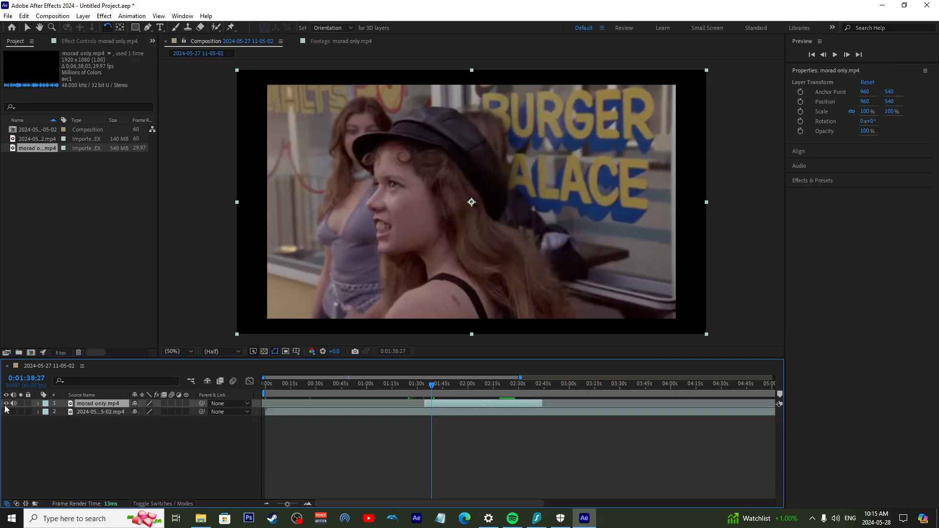
click(6, 410)
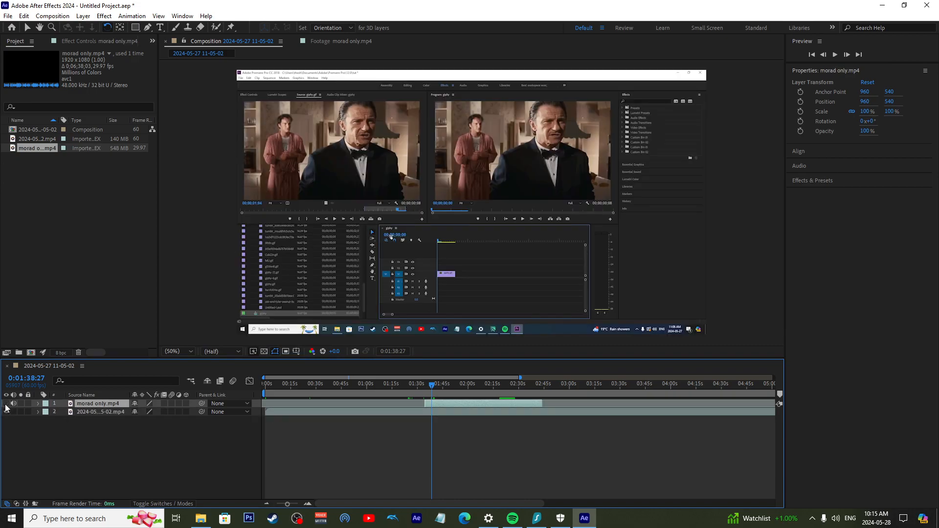
click(6, 404)
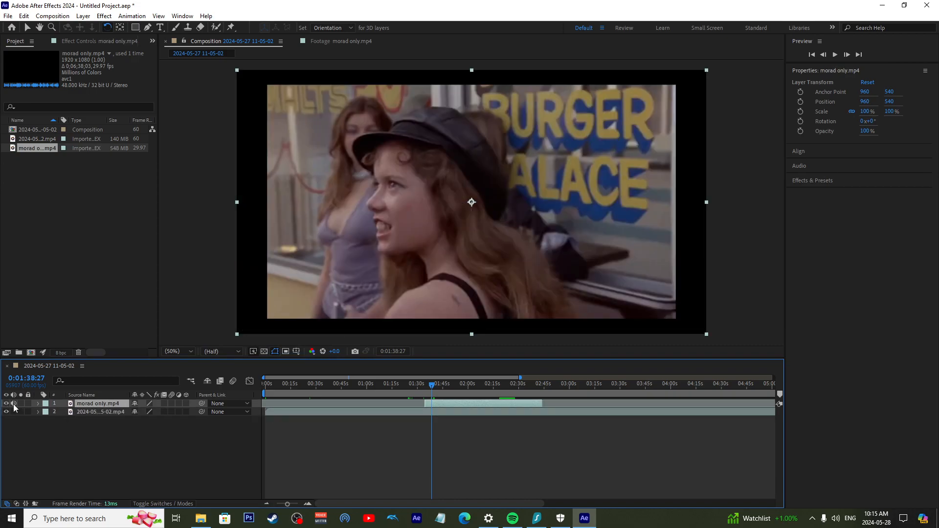
Preview the composition with the morad only.mp4 layer's sound, mute that layer's audio and play on to 0:01:40:37
key(space)
key(space)
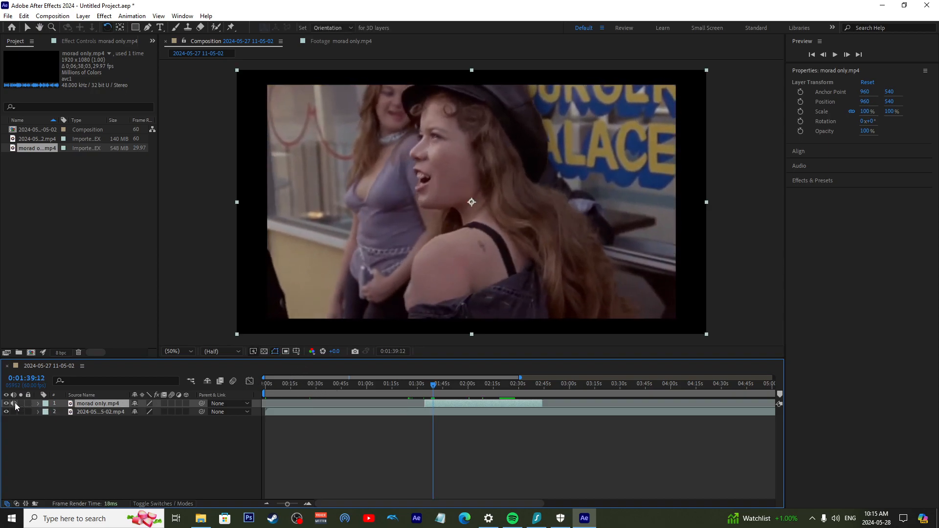
key(space)
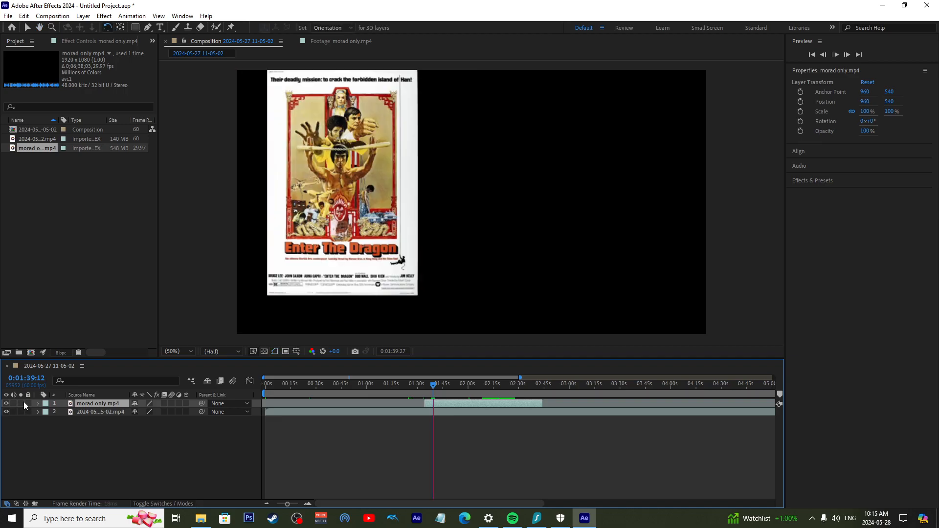
key(space)
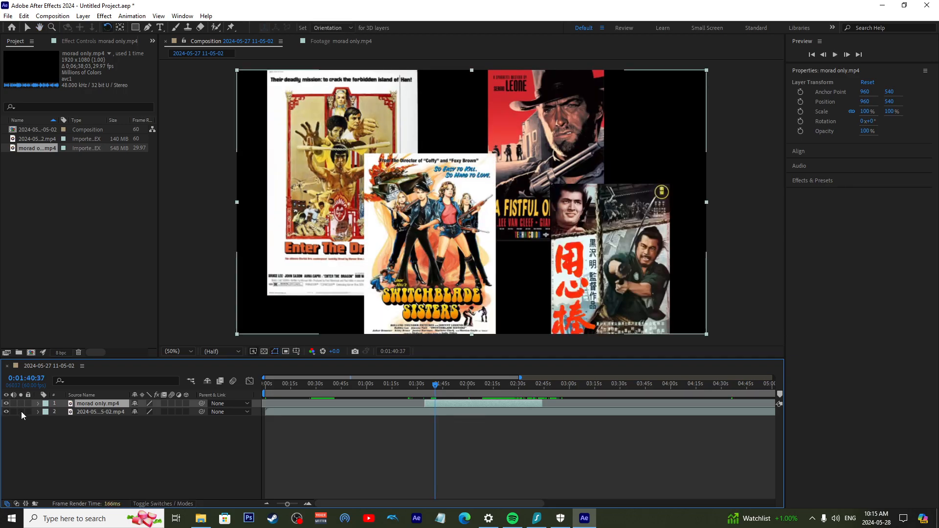
click(21, 412)
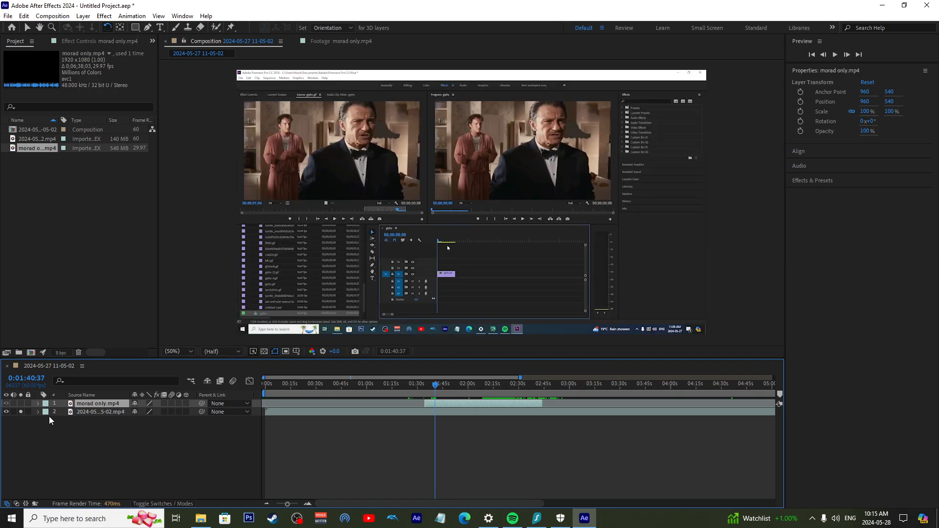
click(96, 412)
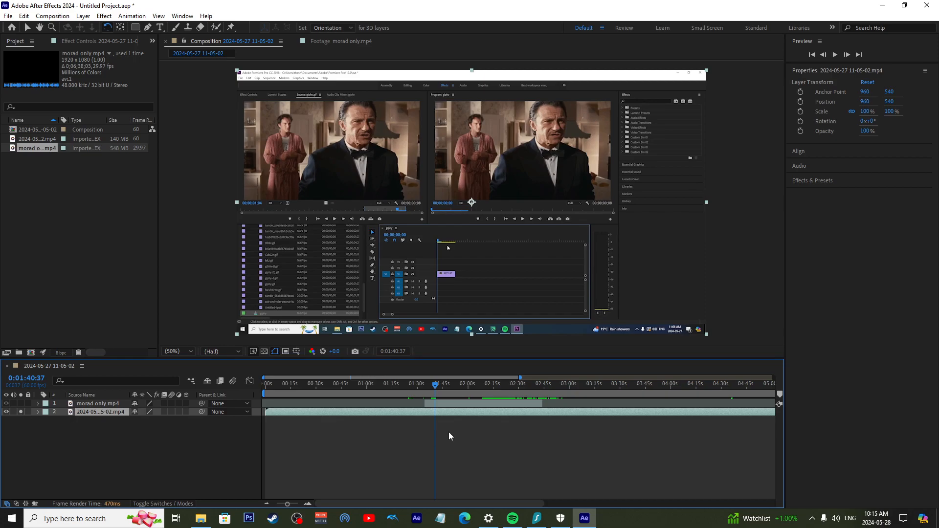
click(21, 412)
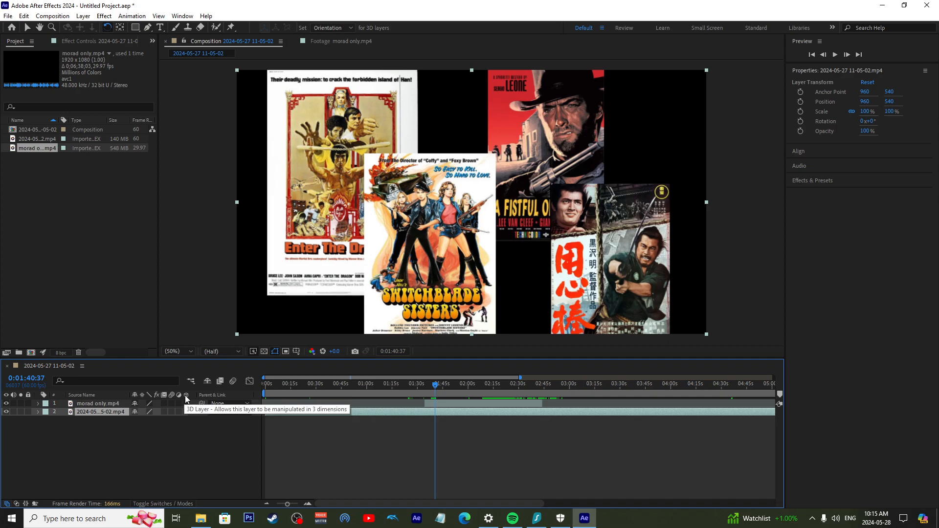
Enable motion blur for the morad only.mp4 layer and scrub the playhead to 0:02:08:52
click(169, 403)
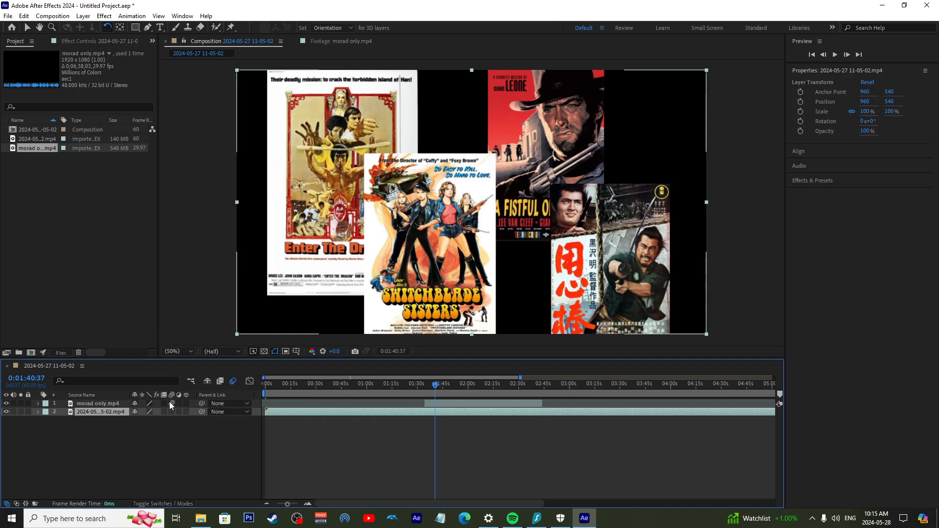
click(188, 404)
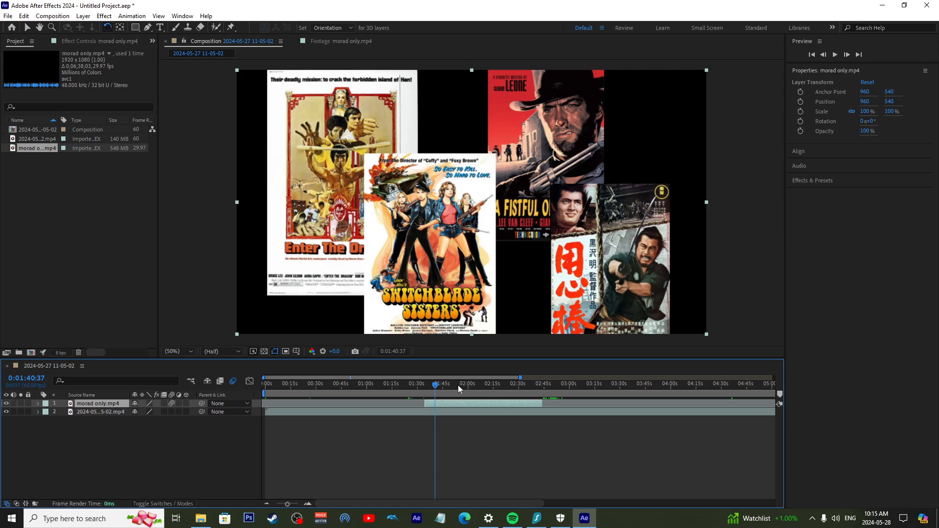
drag(459, 385, 483, 385)
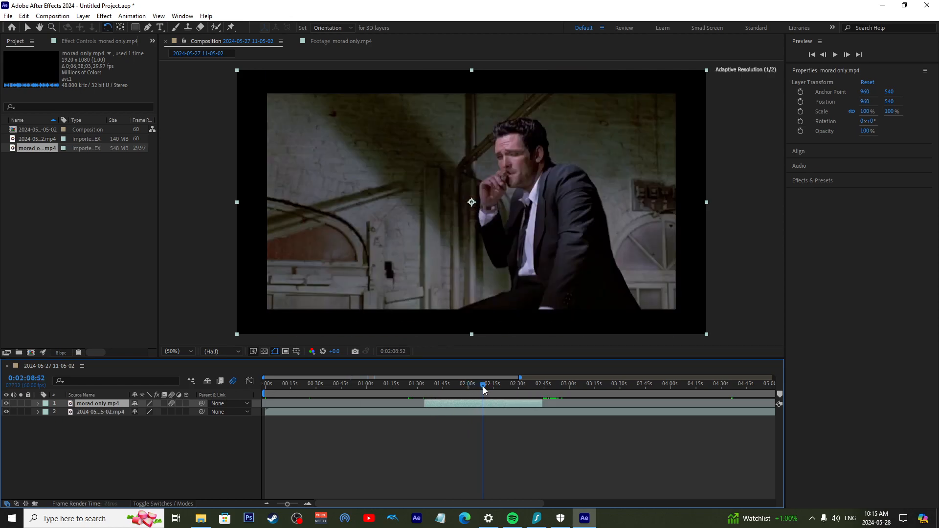
Make morad only.mp4 a 3D layer and move it along the Z axis to -36
click(186, 403)
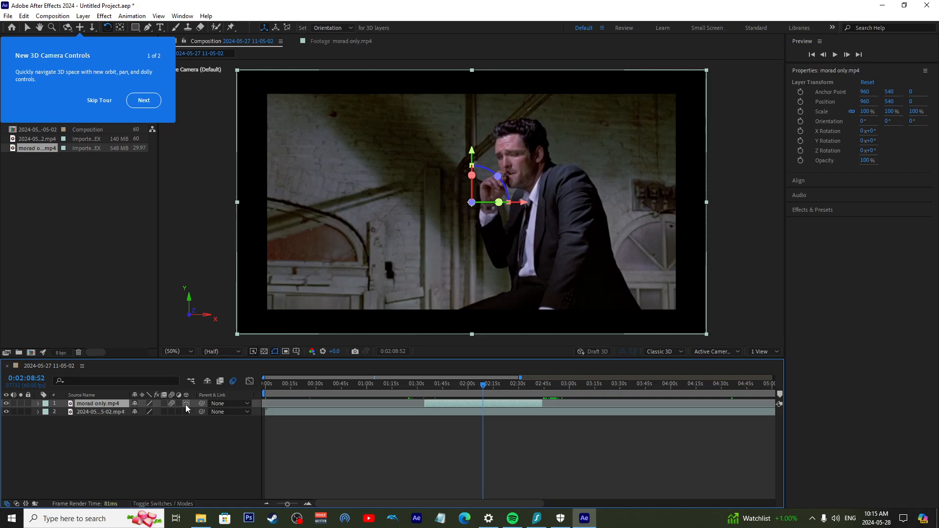
drag(472, 202, 451, 216)
Turn off motion blur and the 3D option for the morad only.mp4 layer
click(171, 403)
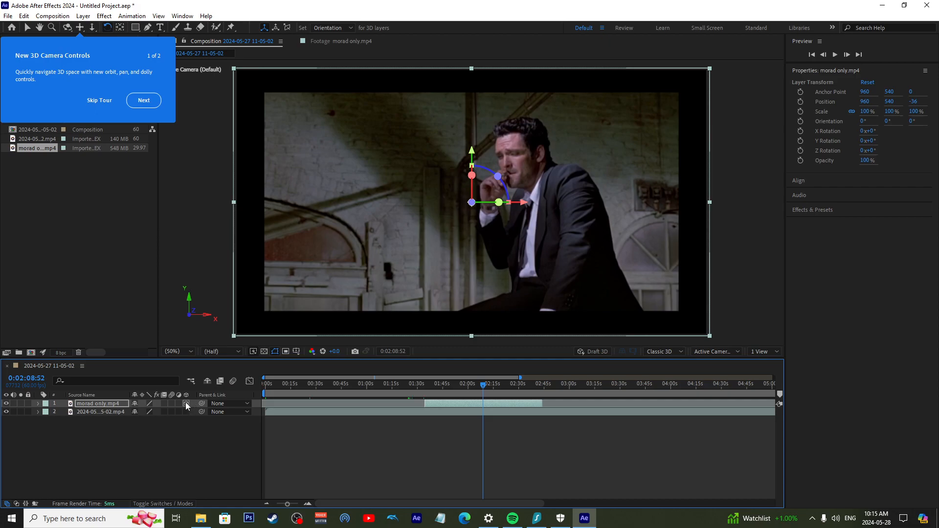
click(186, 402)
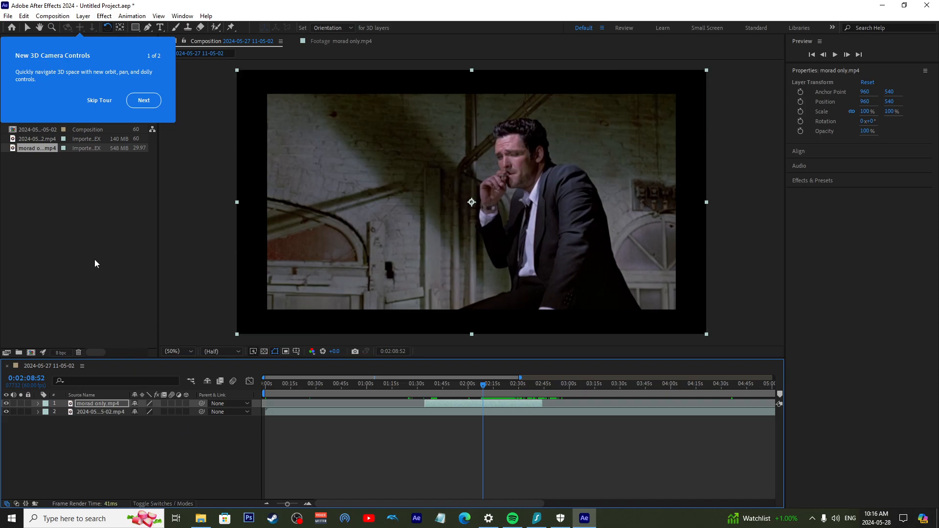
Add the Keys column to the timeline and deselect all layers
right_click(238, 391)
click(232, 400)
right_click(244, 391)
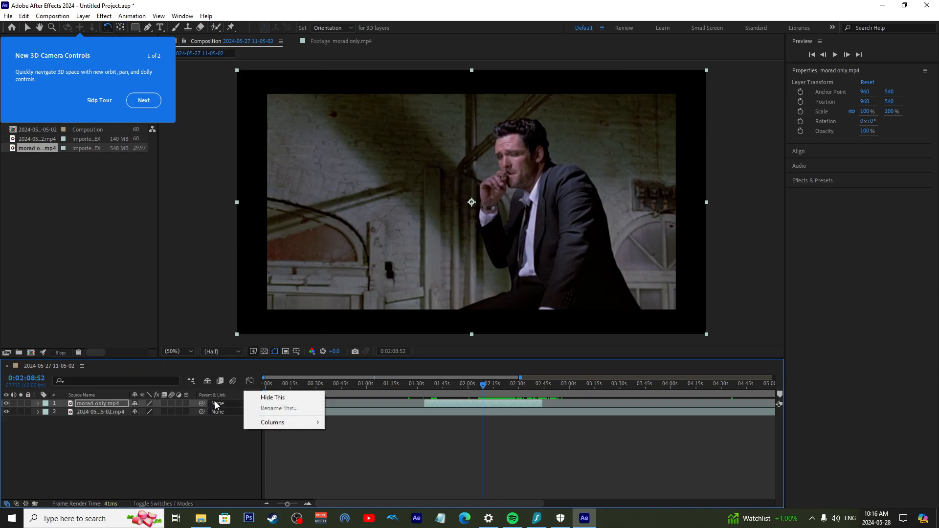
mouse_move(272, 422)
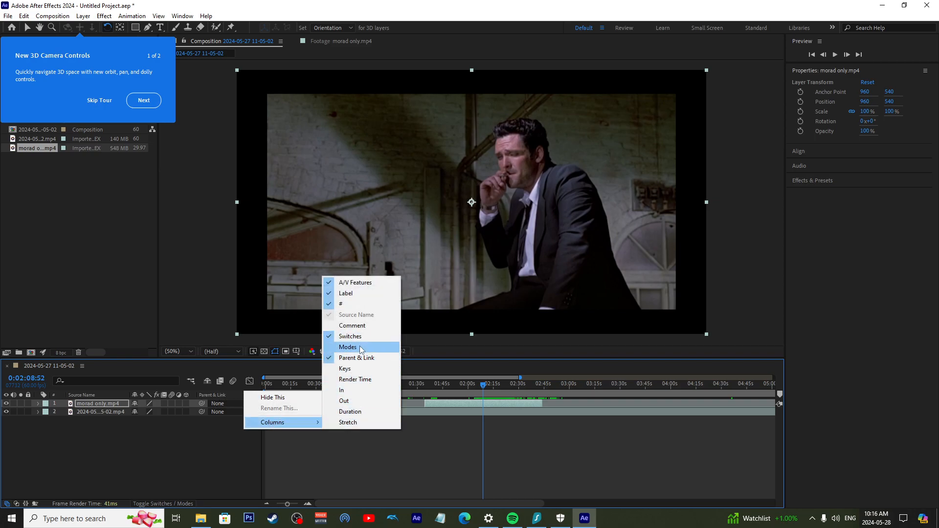
click(353, 368)
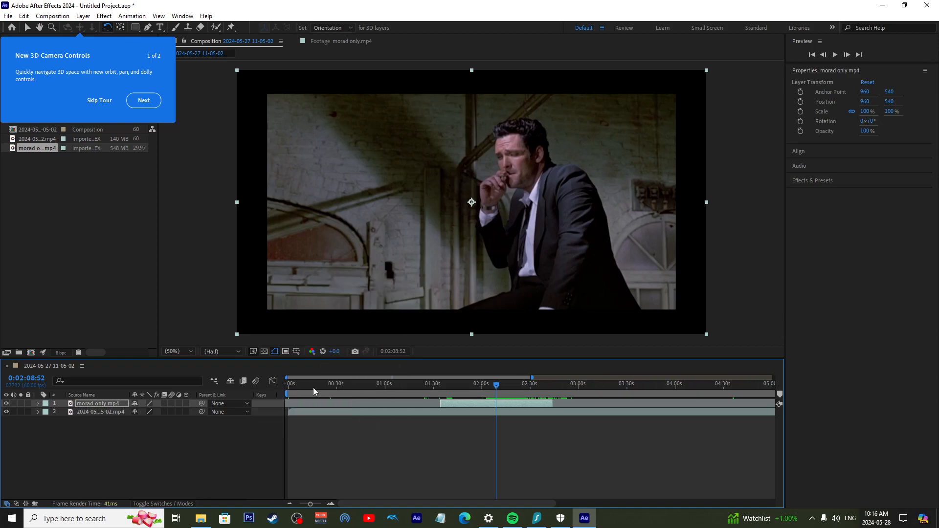
click(261, 407)
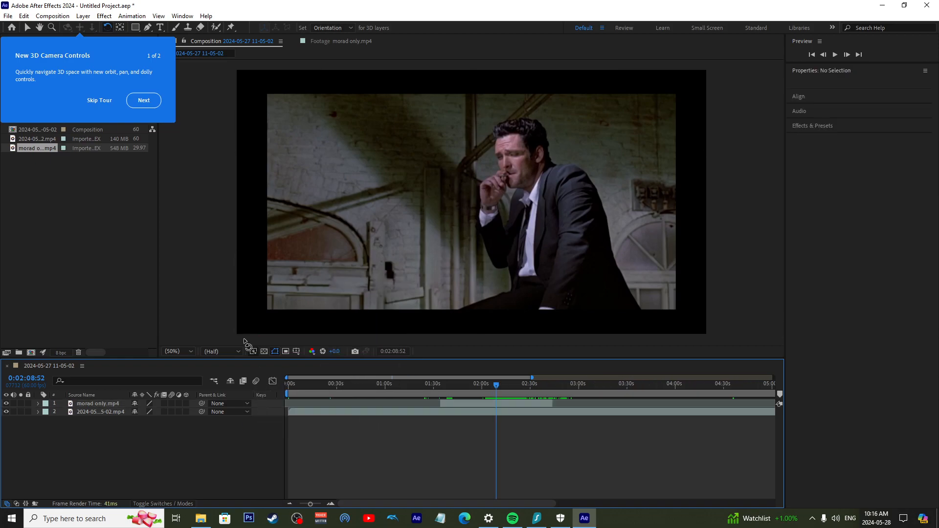
Reset the Default workspace to its saved layout and skip the 3D Camera Controls tour
click(182, 16)
mouse_move(201, 28)
click(386, 202)
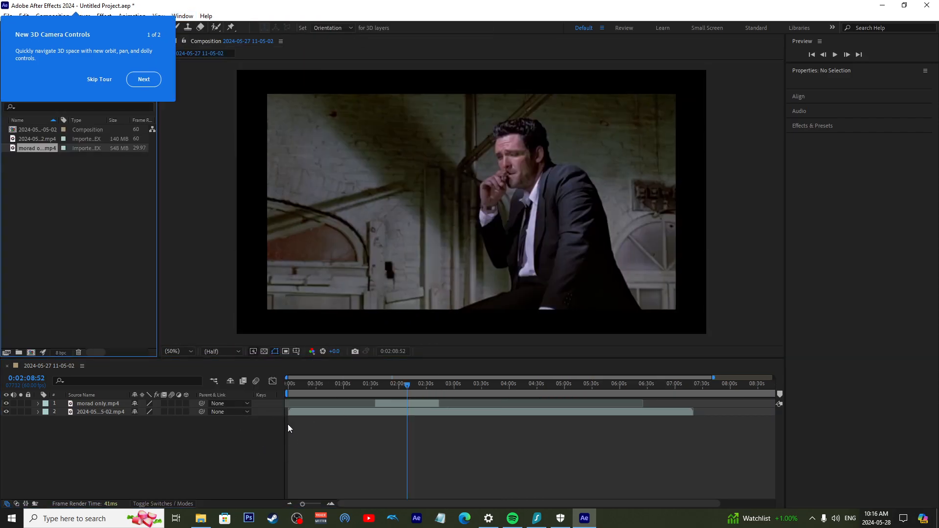
click(99, 79)
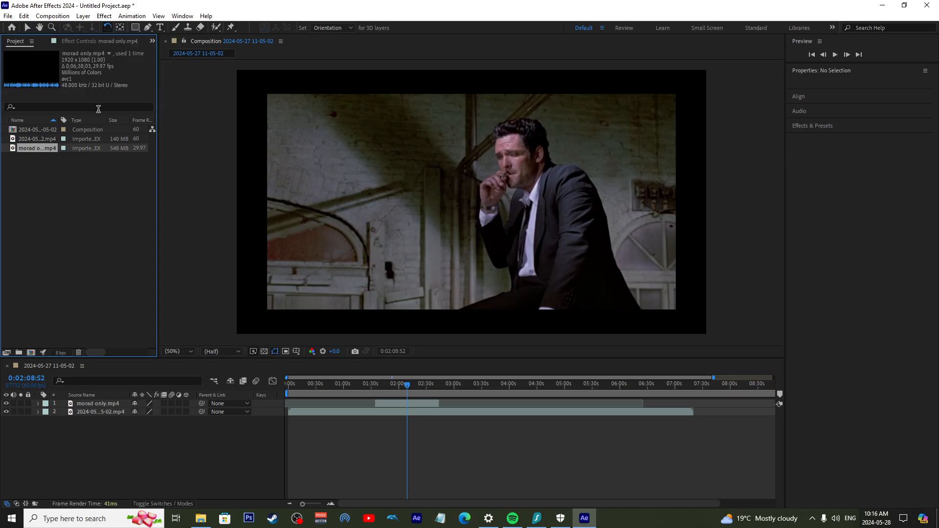